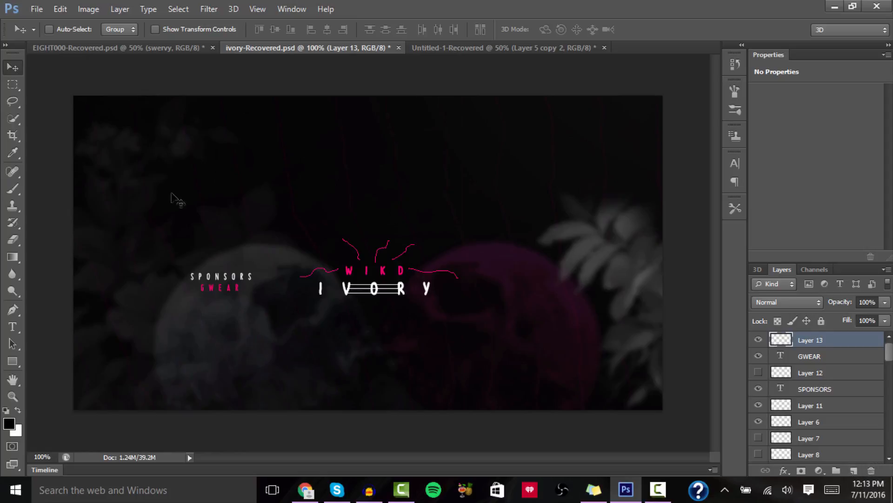
click(120, 9)
mouse_move(141, 27)
click(122, 11)
click(116, 11)
mouse_move(260, 21)
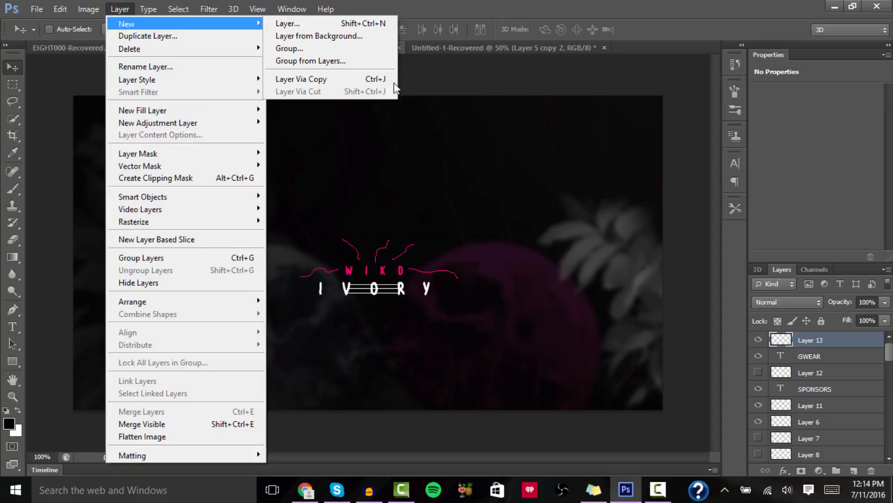
click(42, 88)
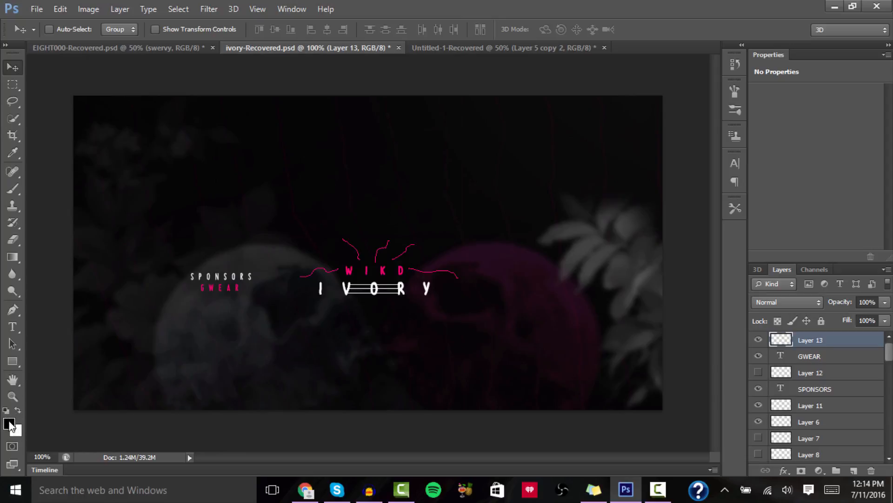
Set the foreground colour to bright pink ff0076, starting from a sample of the GWEAR text
click(13, 422)
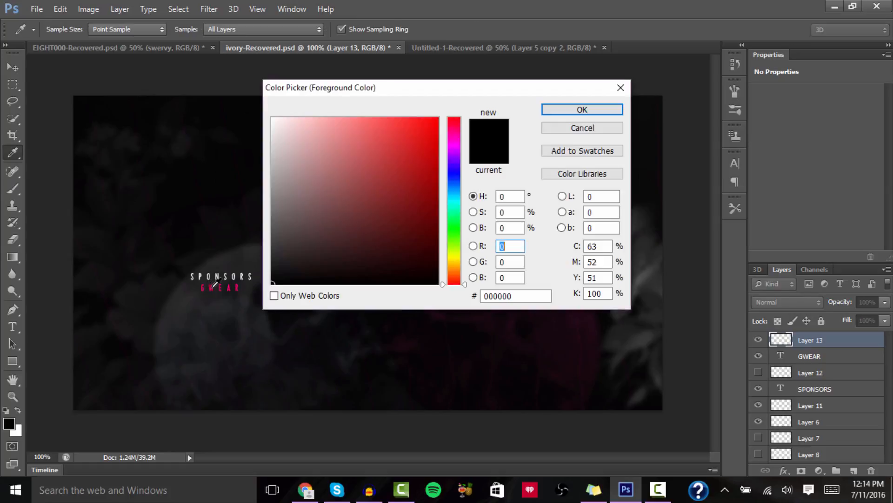
click(215, 283)
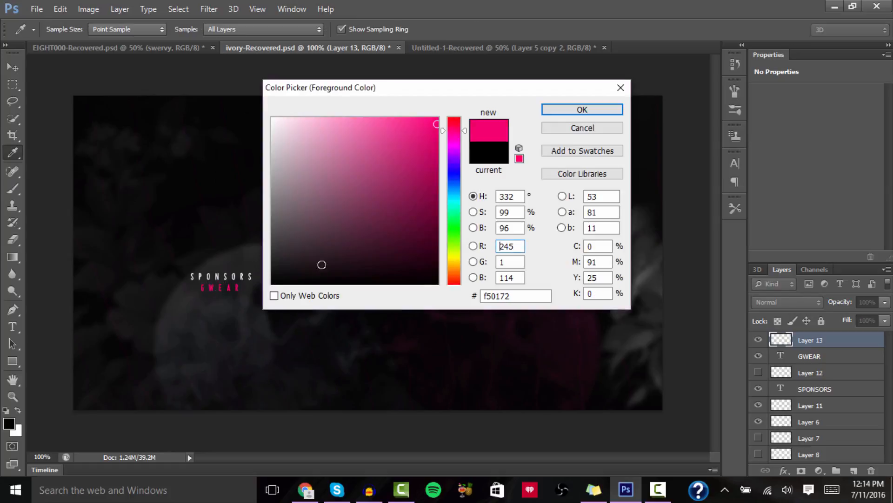
drag(416, 133, 482, 96)
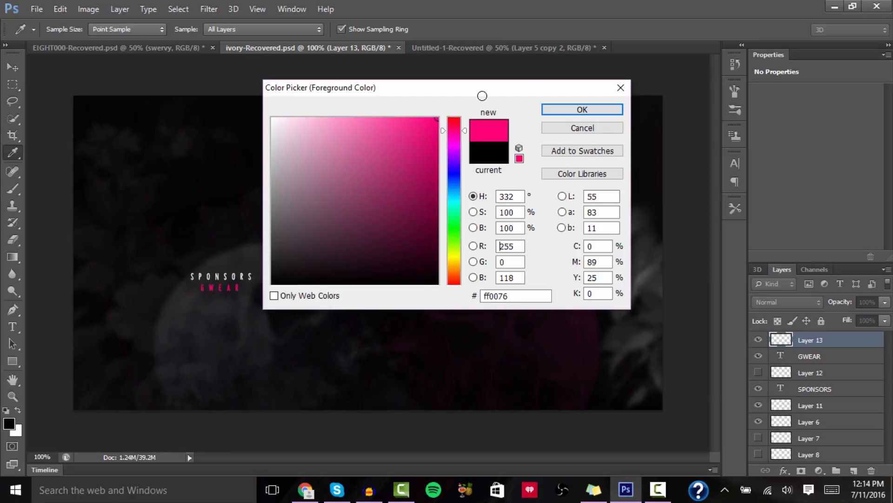
click(584, 112)
key(v)
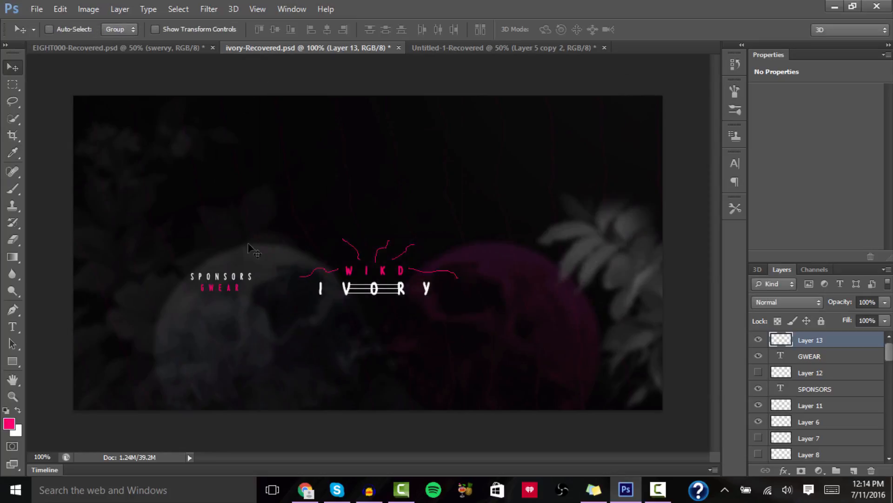
Activate the Brush tool and enlarge its soft round tip to 568 px
click(11, 189)
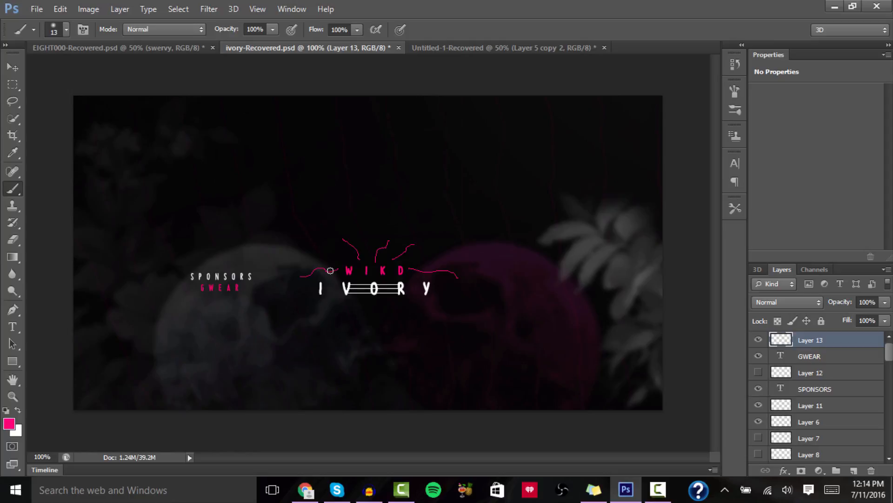
key(bracketright)
key(bracketright)
key(bracketright)
key(bracketright)
key(bracketright)
key(bracketright)
key(bracketright)
key(bracketright)
key(bracketright)
key(bracketright)
key(bracketright)
key(bracketright)
key(bracketright)
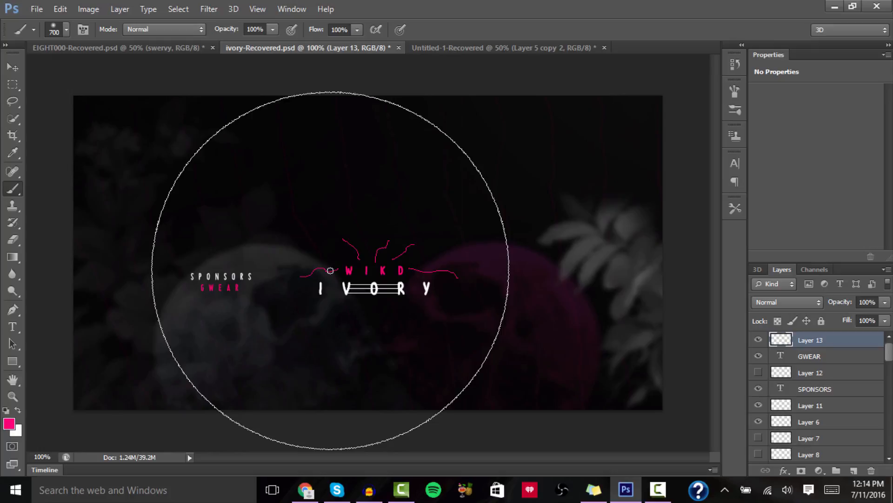
key(bracketleft)
key(bracketleft)
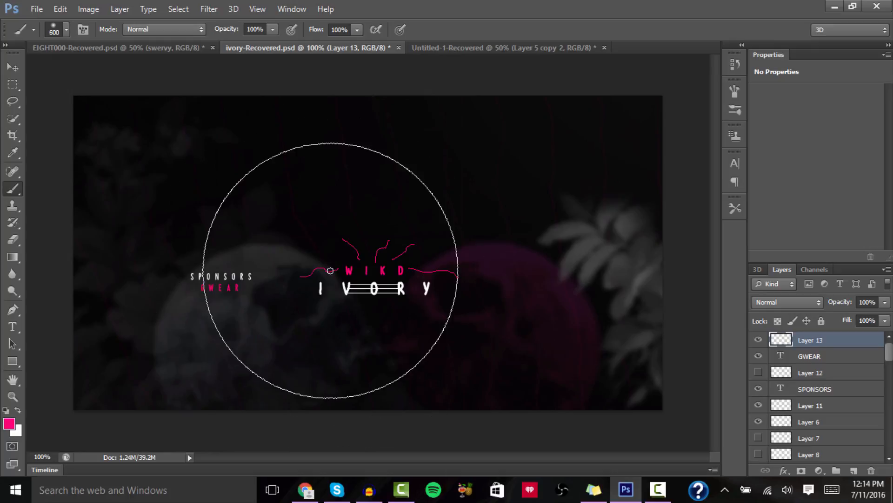
key(bracketright)
key(bracketleft)
key(bracketleft)
key(bracketright)
key(bracketright)
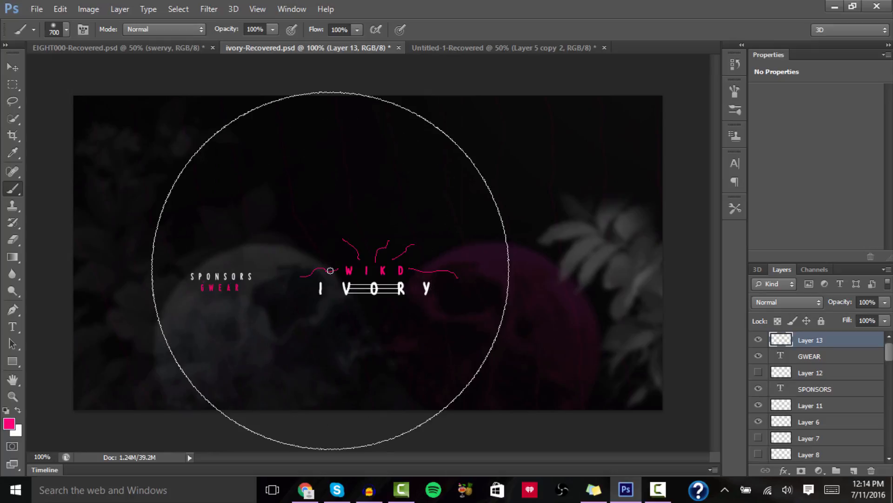
key(bracketleft)
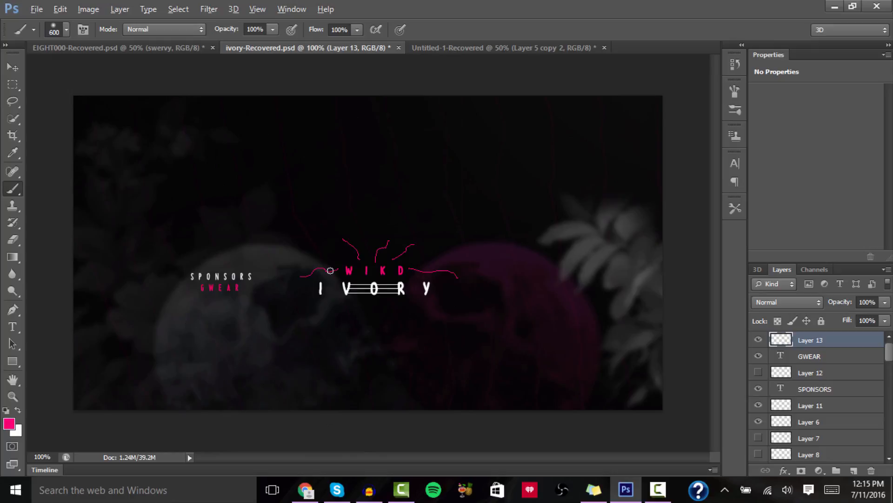
alt+right_click(331, 269)
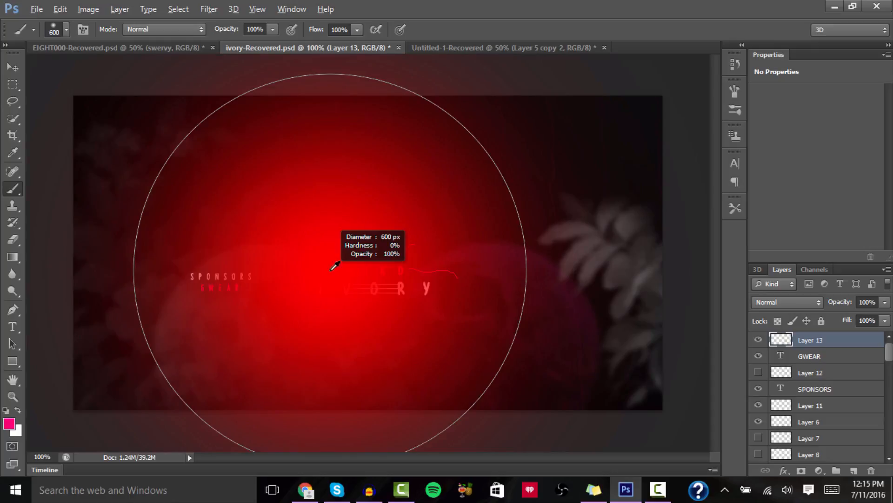
mouse_move(332, 269)
mouse_down()
mouse_move(299, 279)
mouse_move(334, 278)
mouse_move(284, 294)
mouse_move(327, 290)
mouse_move(338, 281)
mouse_move(220, 285)
mouse_move(476, 285)
mouse_move(281, 291)
mouse_move(321, 289)
mouse_move(313, 282)
mouse_up()
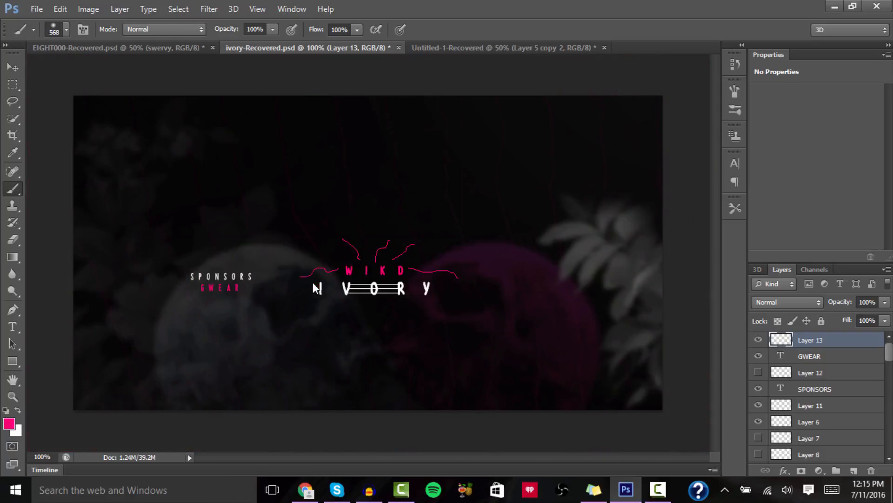
key(alt+bracketleft)
key(alt+bracketleft)
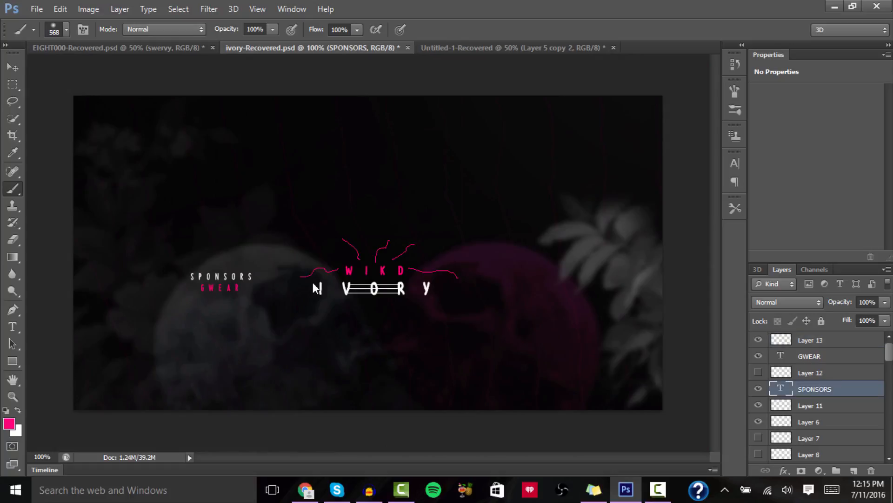
click(833, 342)
key(alt+bracketleft)
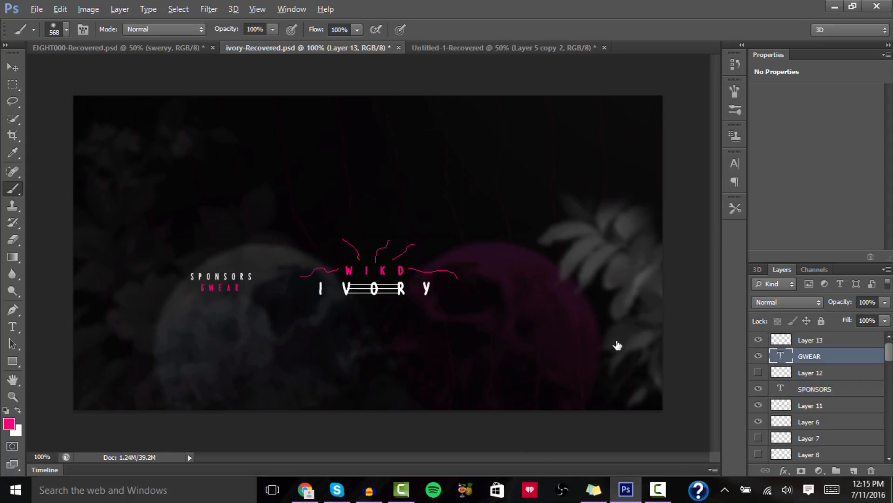
click(812, 341)
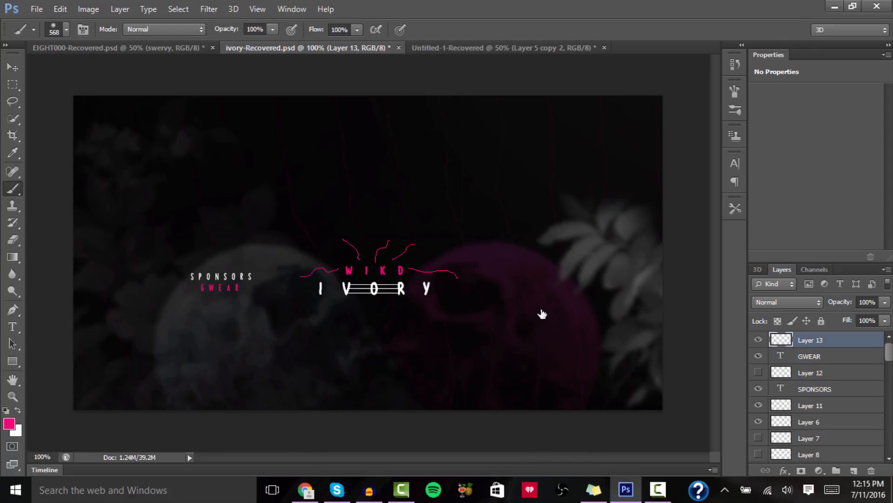
Adjust the brush tip size to 542 px
key(bracketleft)
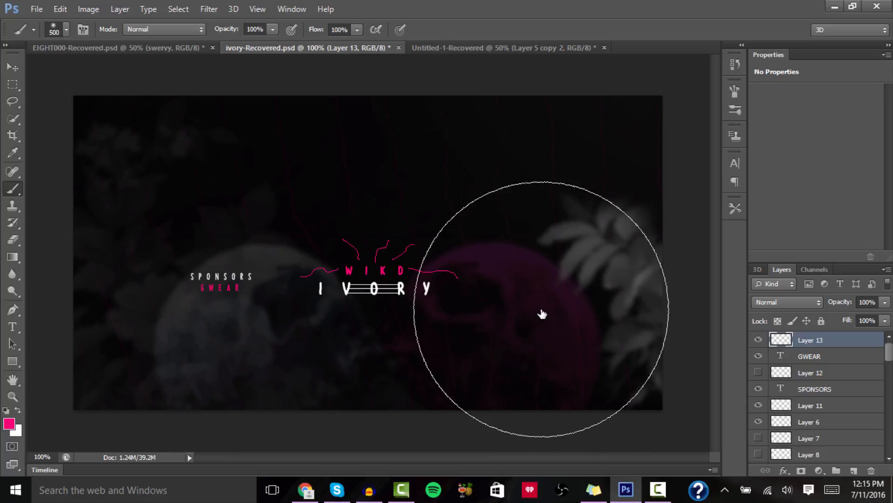
key(bracketleft)
key(bracketright)
key(bracketright)
key(bracketleft)
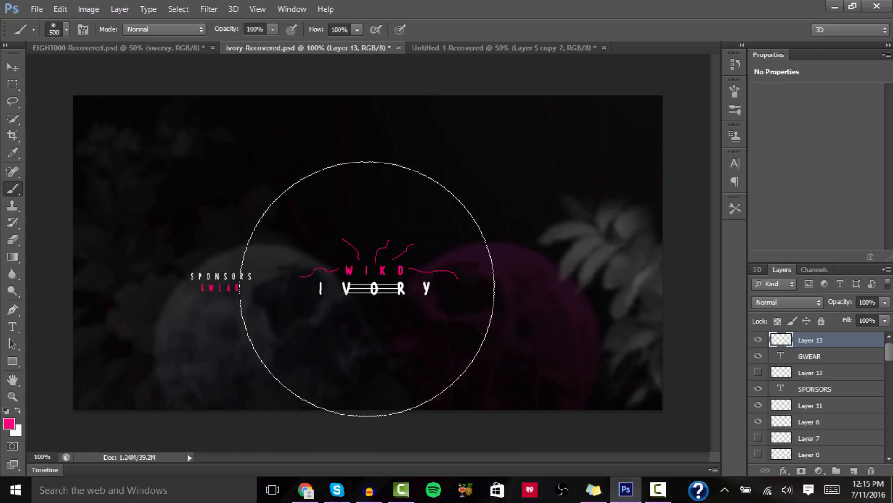
mouse_move(367, 288)
mouse_down()
mouse_move(542, 313)
mouse_move(369, 319)
mouse_move(405, 325)
mouse_move(333, 311)
mouse_move(395, 319)
mouse_up()
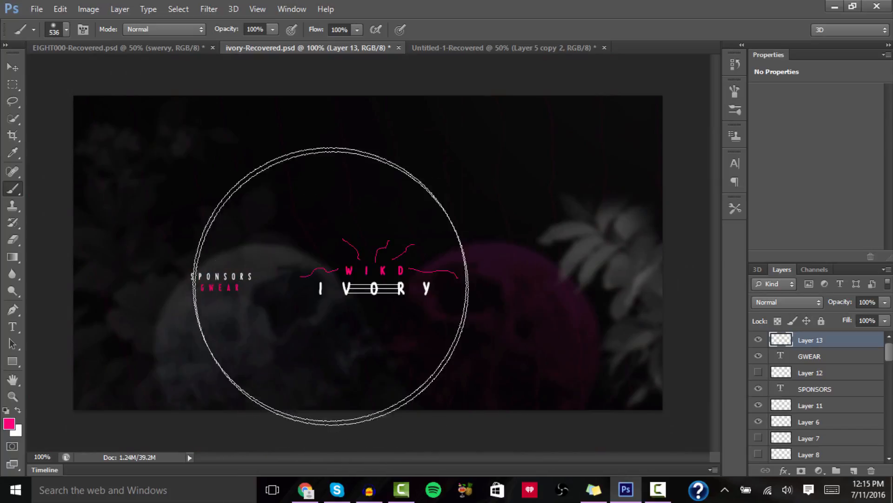
mouse_move(353, 270)
mouse_down()
mouse_move(372, 274)
mouse_move(355, 277)
mouse_up()
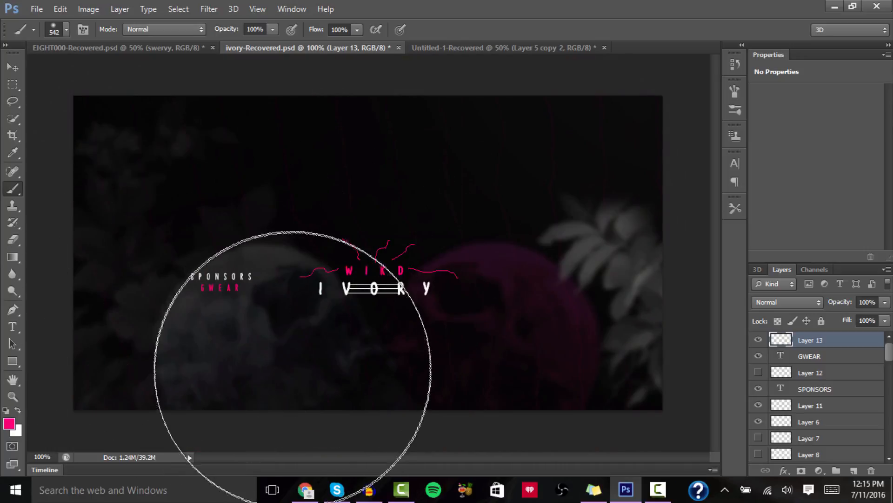
Paint a soft pink glow on Layer 13 along the banner's left edge and lower-left corner, from outside the canvas
key(alt)
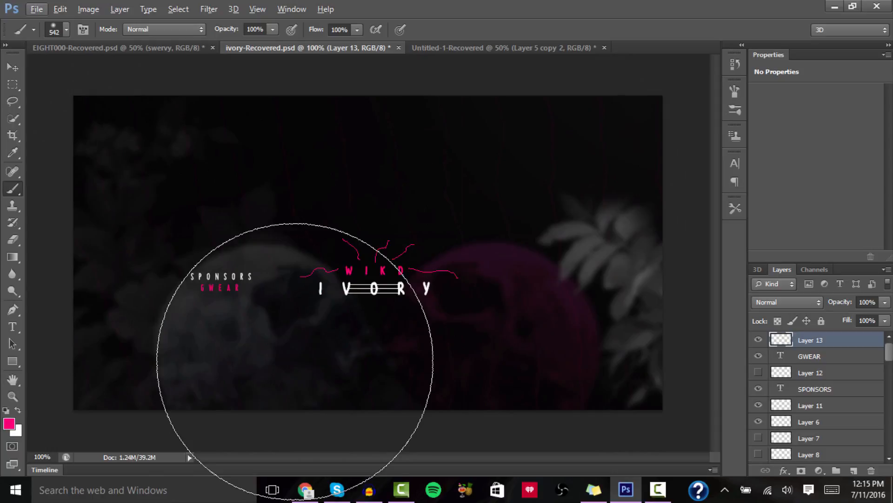
scroll(295, 360, down, 2)
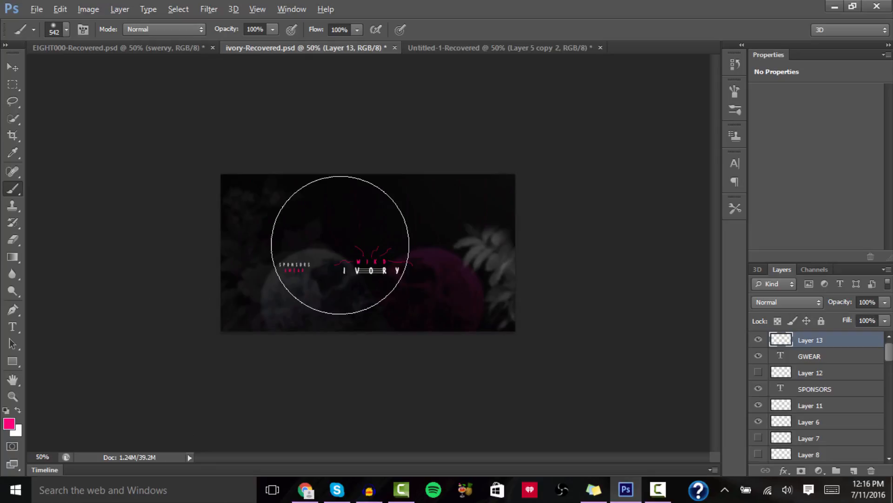
scroll(342, 249, down, 1)
scroll(345, 253, up, 2)
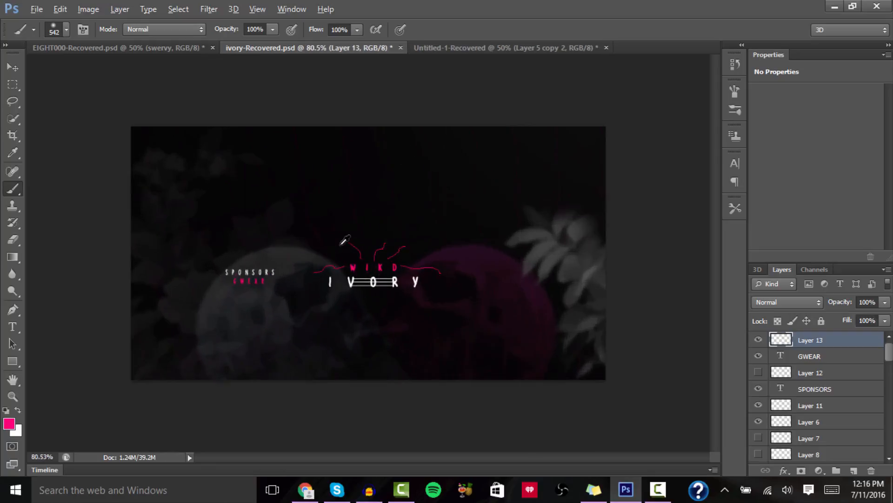
scroll(345, 252, down, 1)
scroll(345, 253, up, 2)
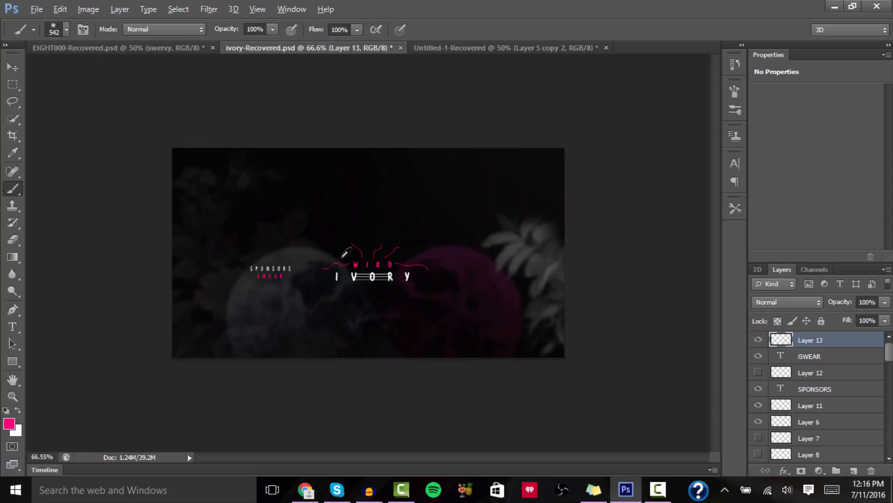
scroll(345, 253, down, 3)
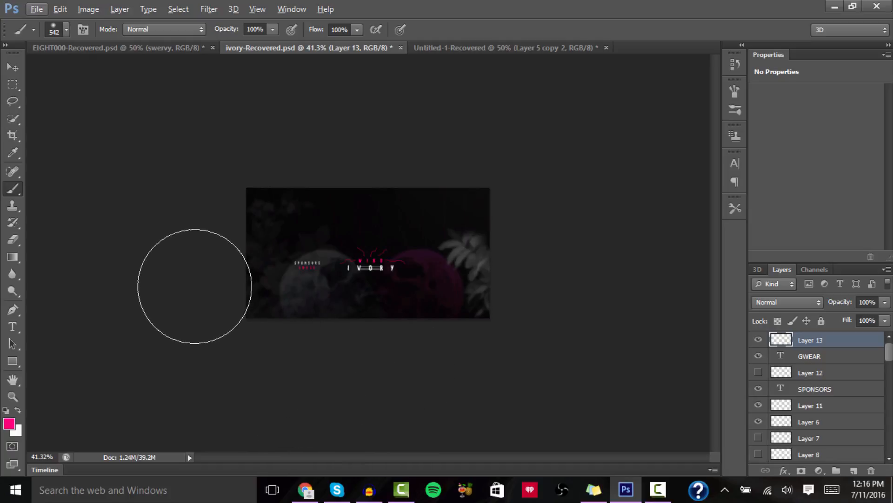
mouse_move(188, 275)
mouse_down()
mouse_move(199, 356)
mouse_move(305, 399)
mouse_move(369, 383)
mouse_up()
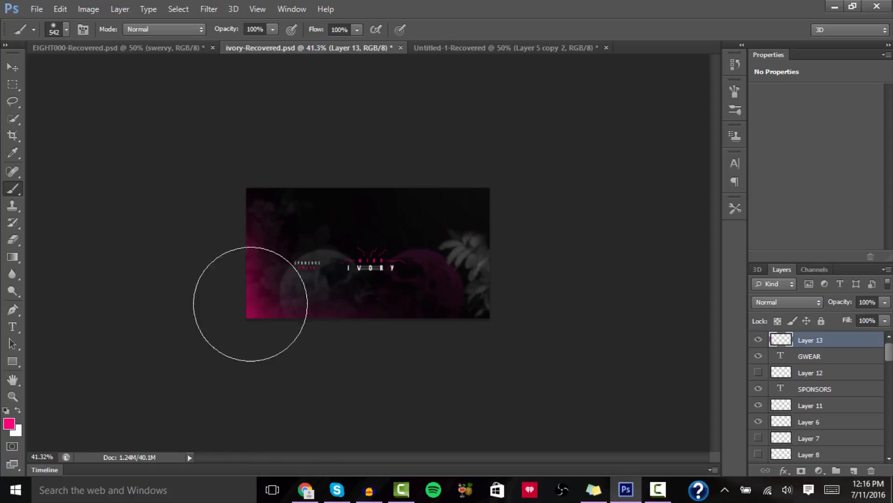
Add a new layer above Layer 13 and paint a soft pink glow along the banner's right edge and lower-right corner
alt+scroll(332, 357, up, 3)
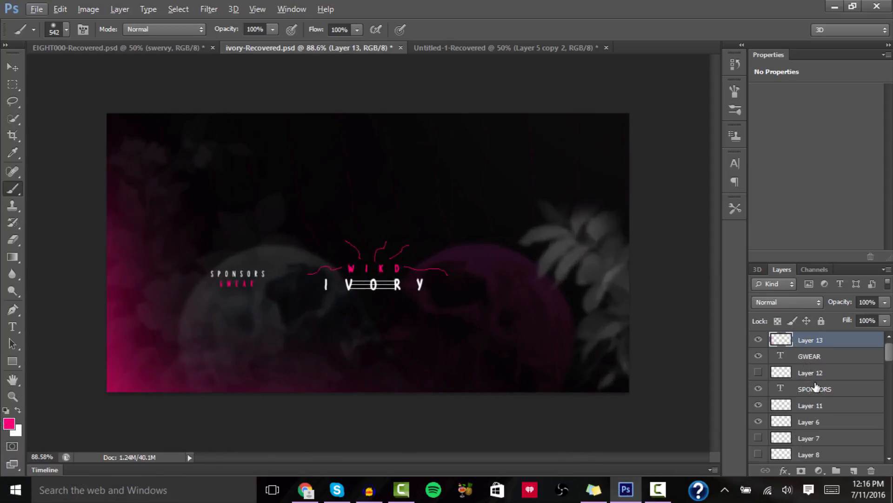
click(855, 471)
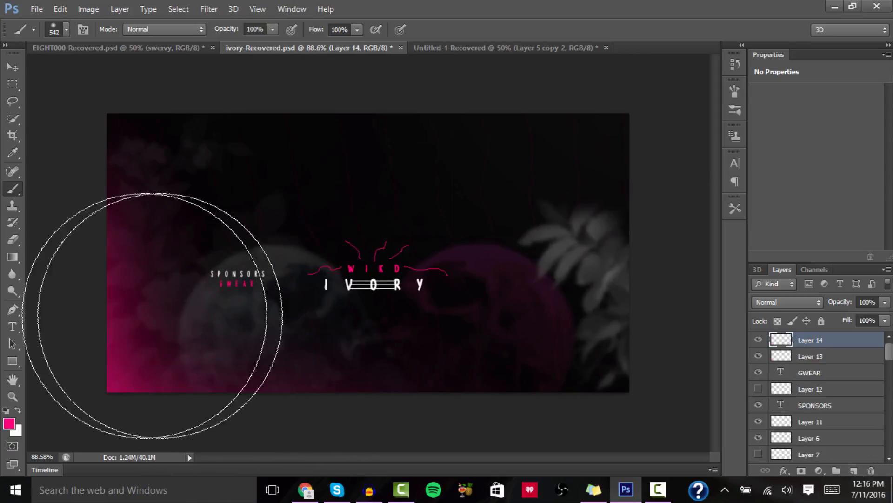
scroll(161, 312, down, 3)
scroll(163, 320, down, 1)
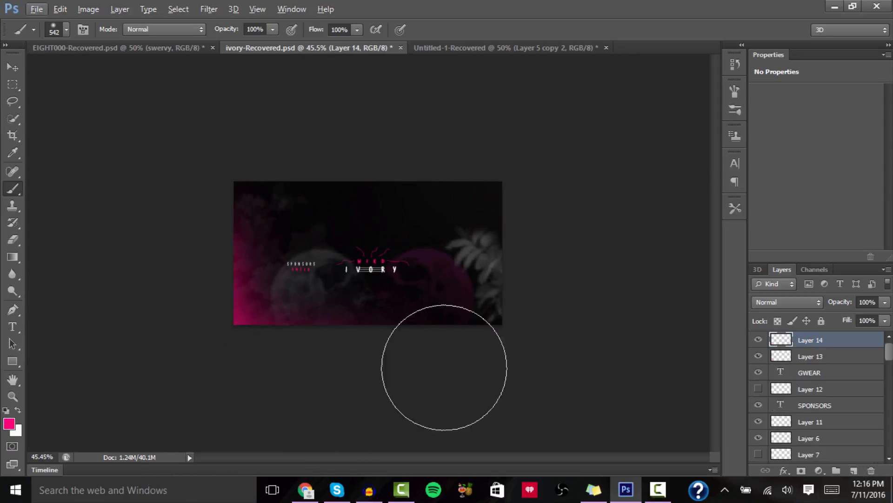
mouse_move(561, 284)
mouse_down()
mouse_move(557, 358)
mouse_move(525, 389)
mouse_move(476, 406)
mouse_up()
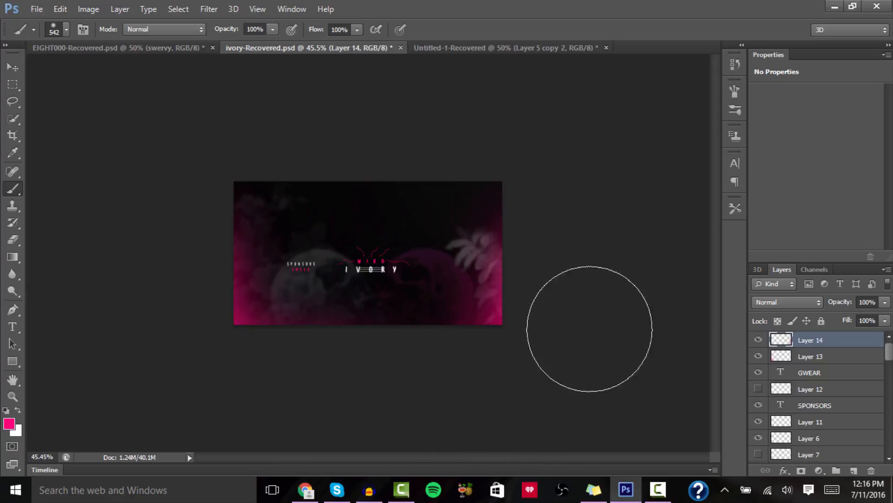
scroll(451, 385, up, 1)
scroll(455, 380, up, 4)
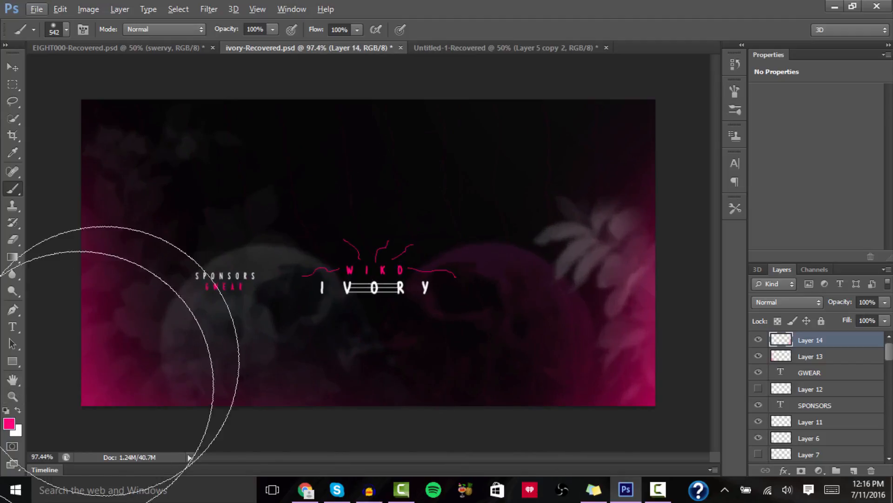
Add a new layer above Layer 13 and paint a soft white glow along the banner's left edge and lower-left corner
click(816, 360)
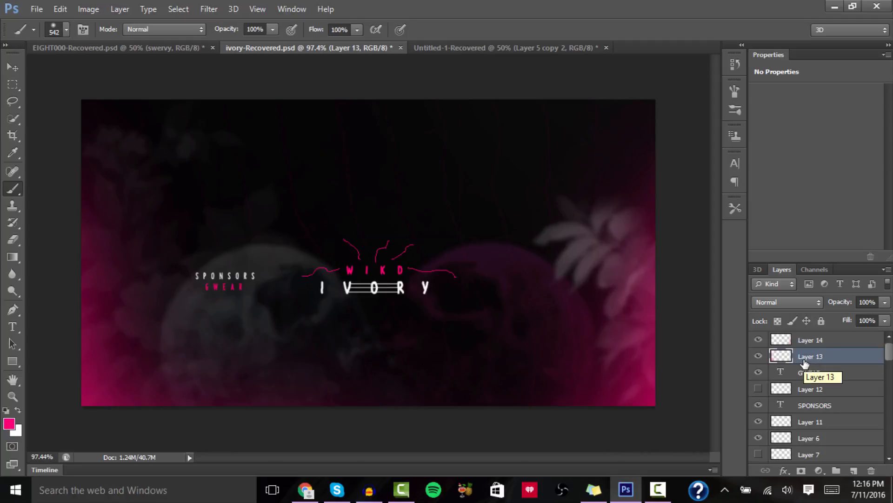
click(855, 472)
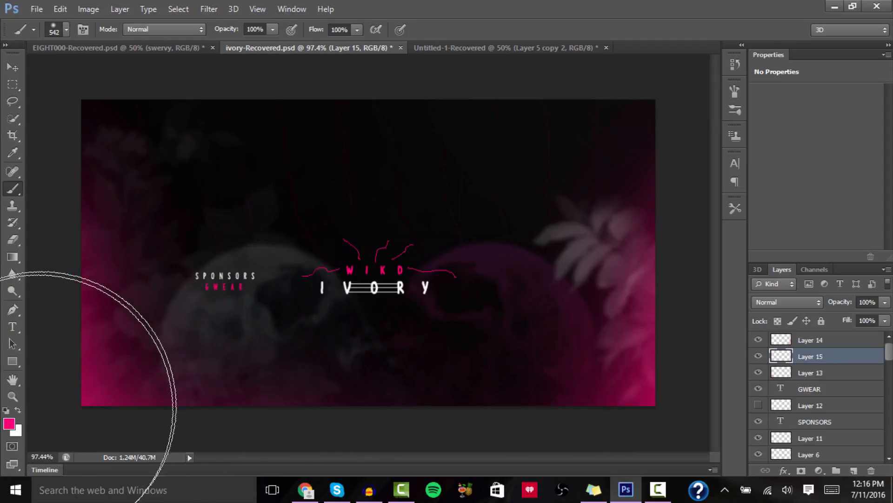
click(18, 410)
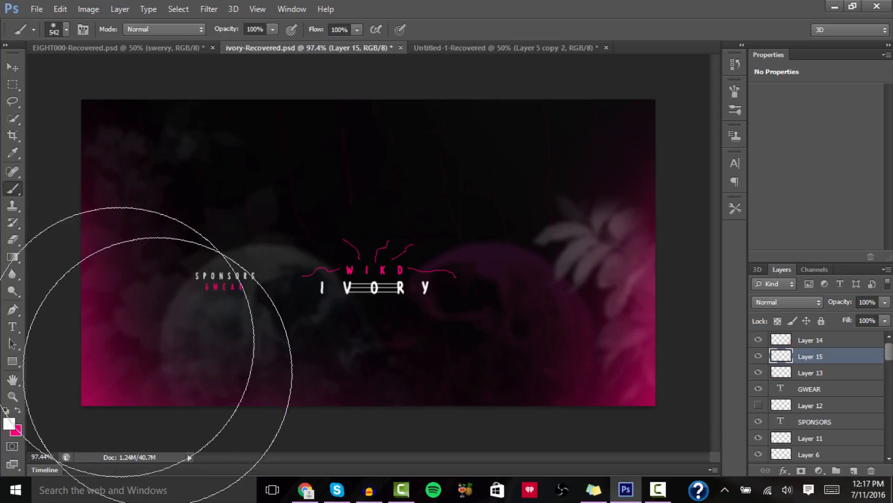
scroll(227, 319, down, 3)
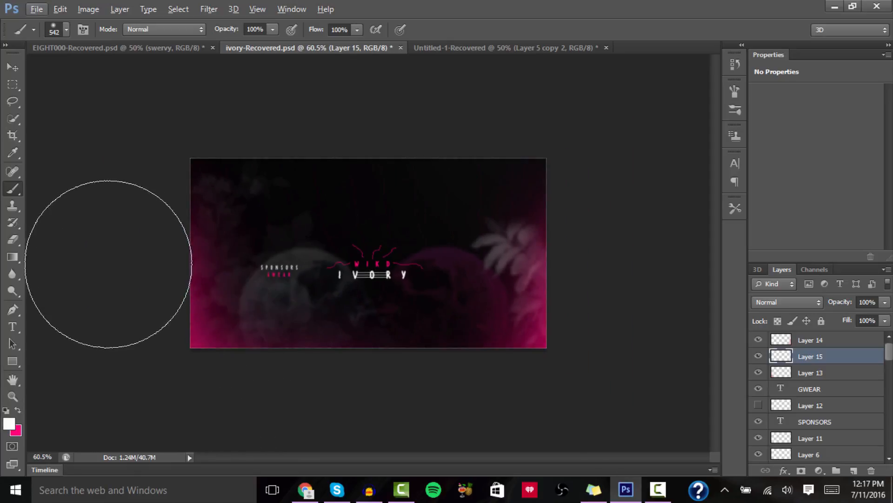
mouse_move(105, 263)
mouse_down()
mouse_move(113, 349)
mouse_move(164, 387)
mouse_move(301, 411)
mouse_up()
mouse_move(222, 382)
mouse_down()
mouse_move(267, 309)
mouse_move(196, 324)
mouse_move(226, 381)
mouse_up()
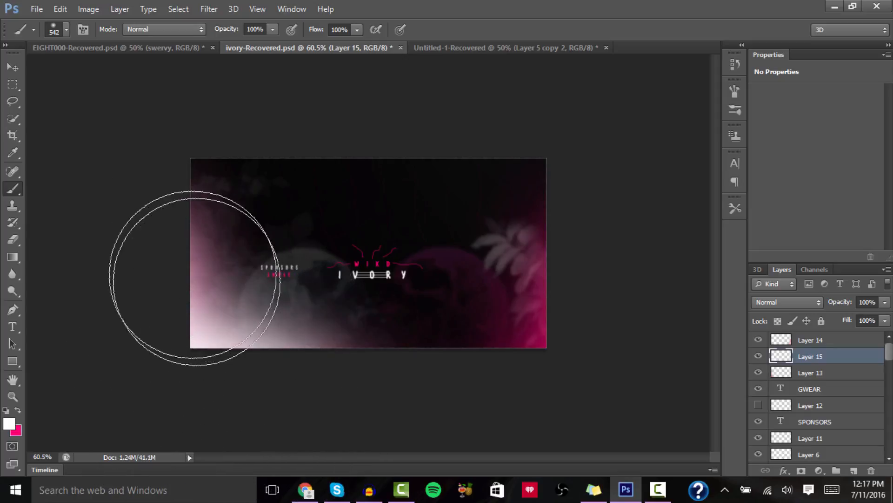
key(alt)
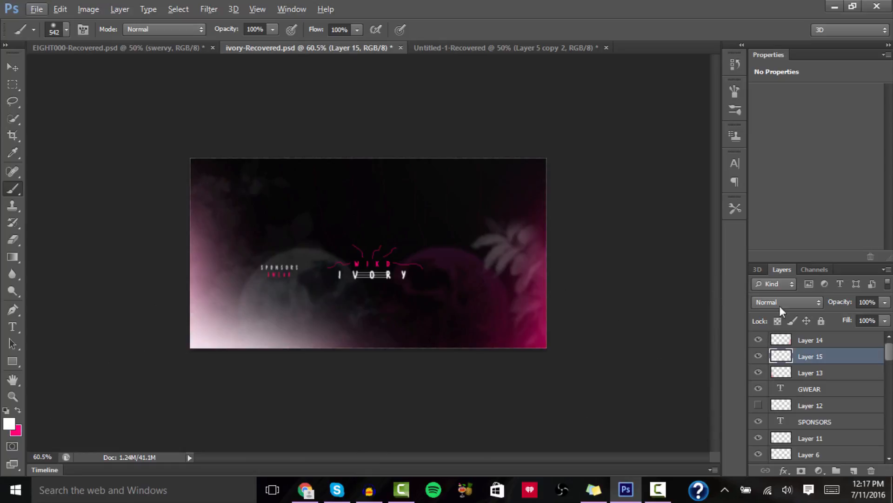
Set Layer 15's blend mode to Overlay and activate the Move tool
key(alt)
click(777, 306)
click(791, 163)
key(alt)
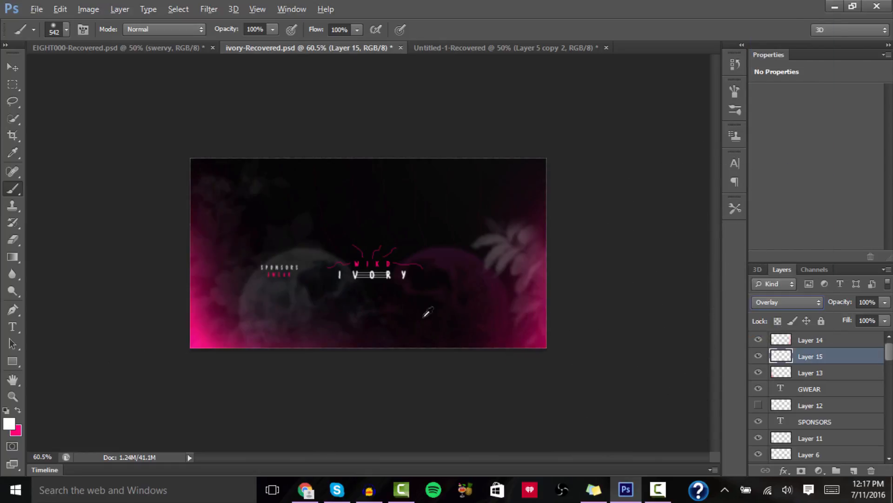
click(17, 67)
Lower the opacity of Layer 14, the right-edge pink glow, to about 55%
scroll(142, 132, up, 4)
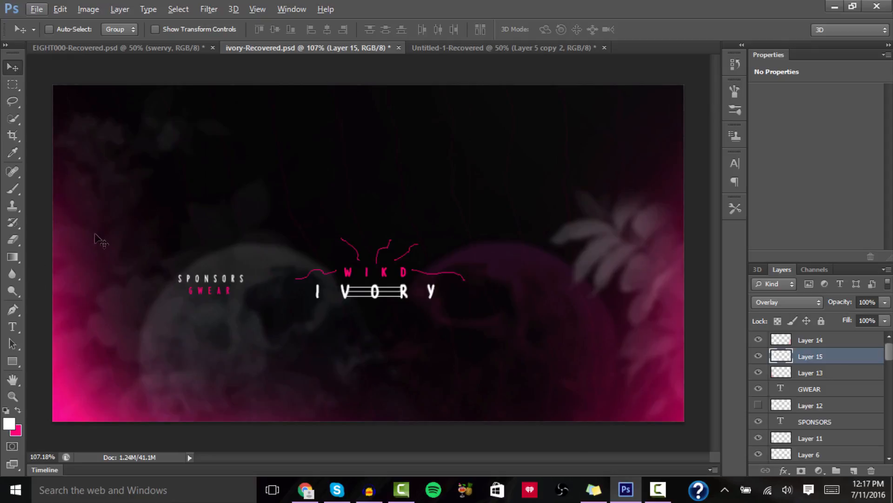
click(819, 343)
click(885, 302)
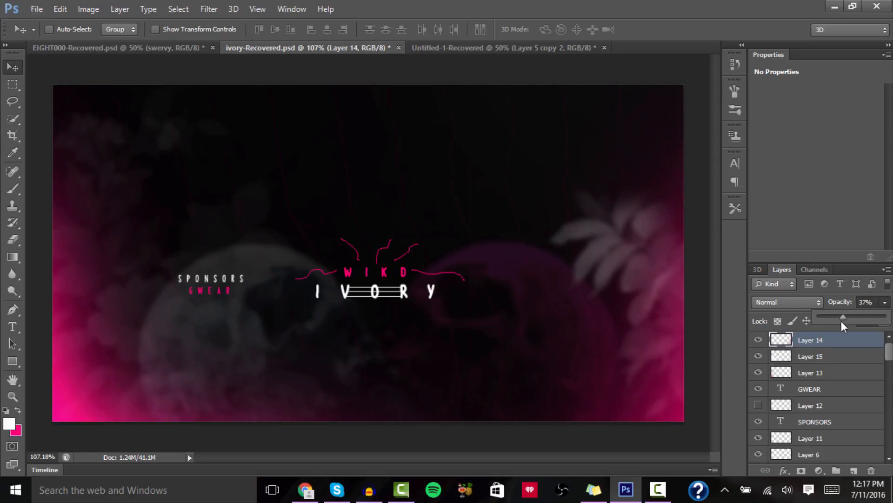
drag(843, 325, 837, 325)
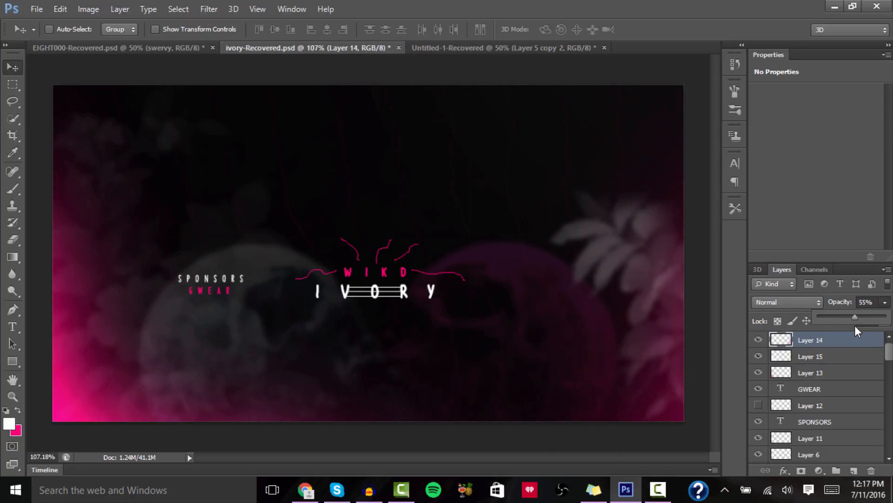
Lower the opacity of Layer 13, the left-edge pink glow, to 68%
click(829, 373)
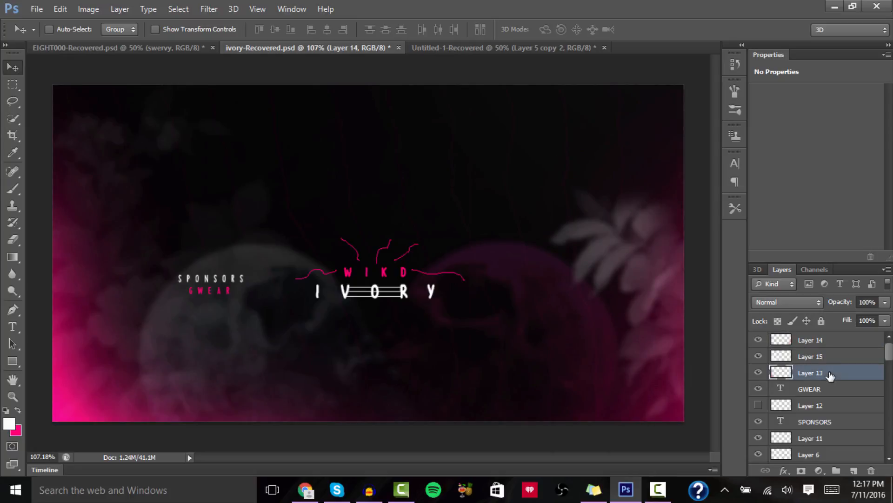
click(885, 303)
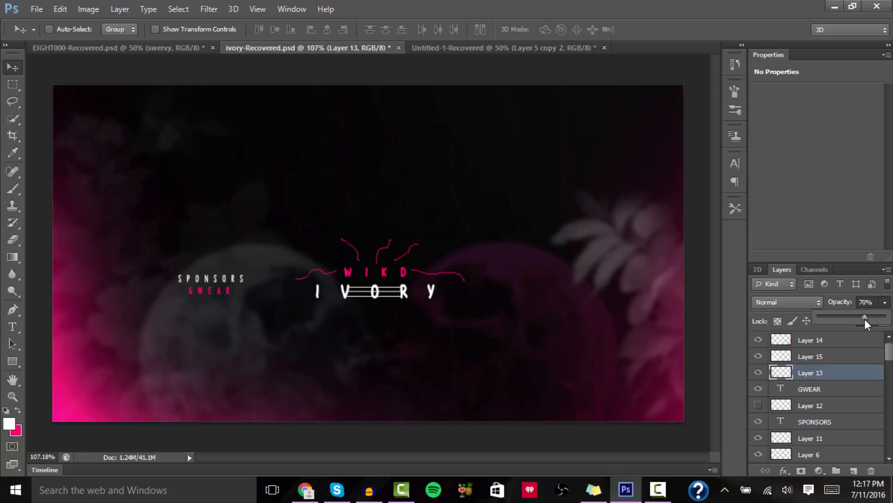
drag(864, 319, 863, 319)
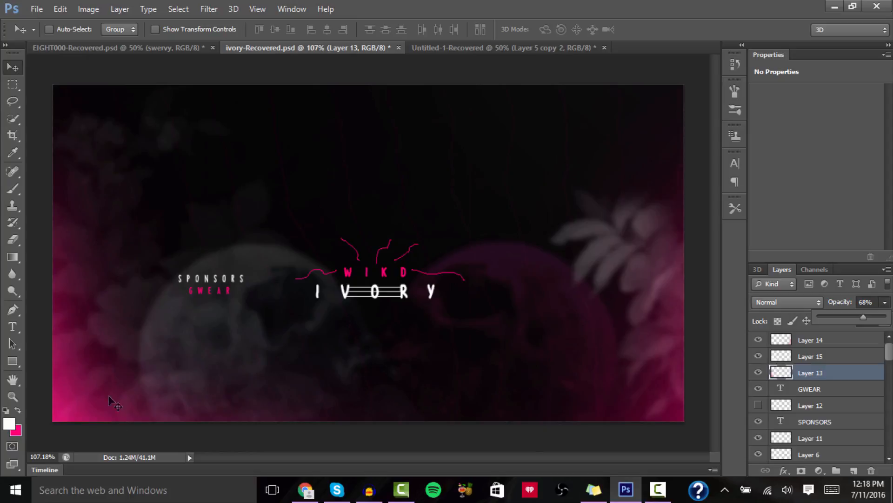
Hide and reshow Layer 15 to compare the left glow with and without the white overlay
click(757, 357)
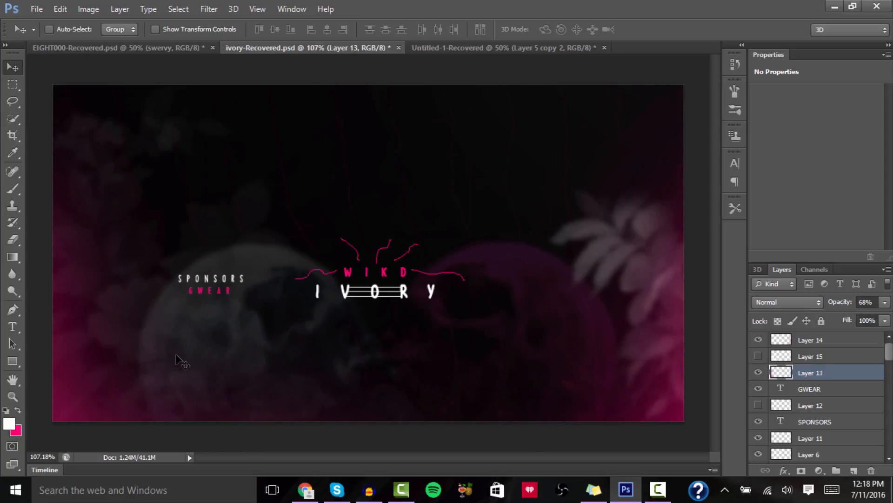
scroll(180, 360, up, 1)
key(alt)
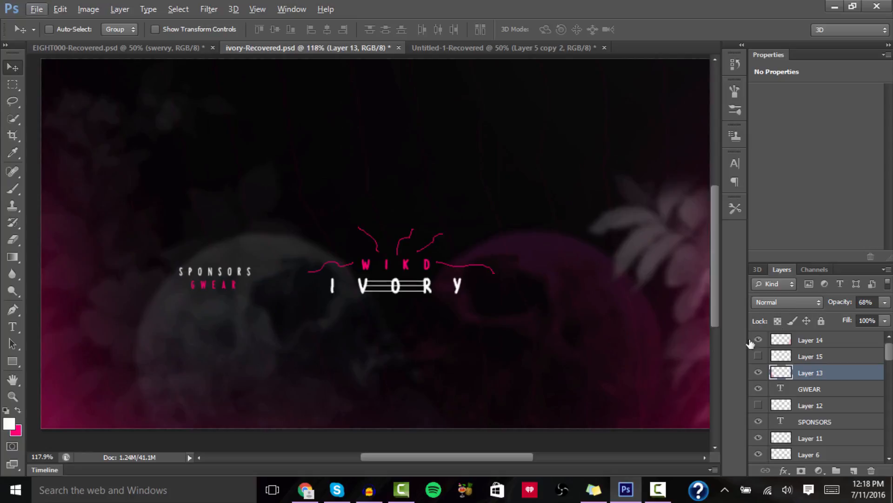
click(758, 356)
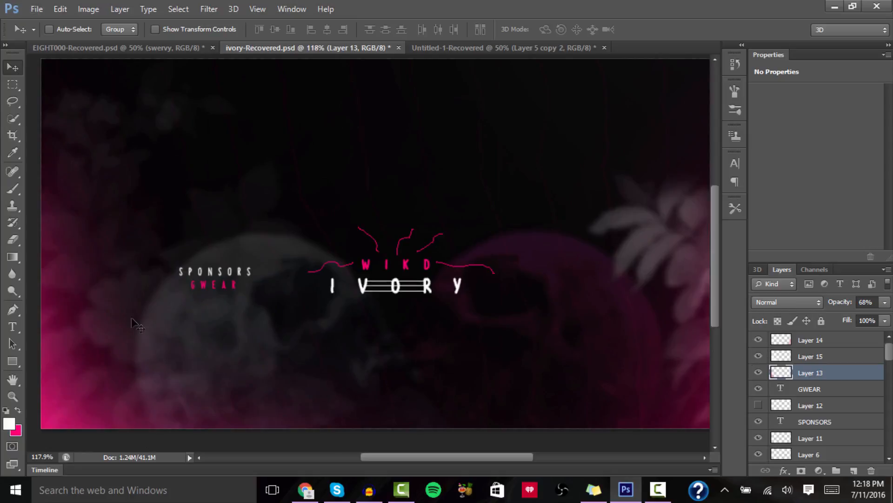
scroll(352, 177, down, 2)
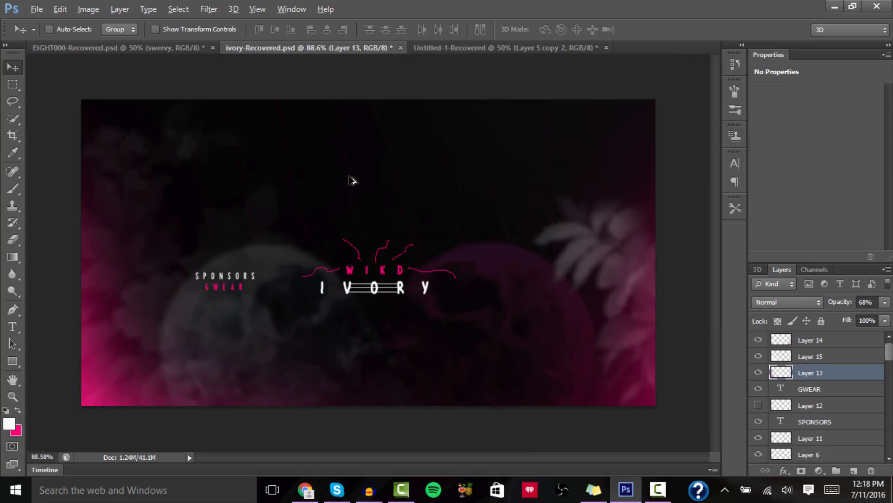
Open TB TB TB TB TB TB.psd from the Thumbnails folder inside My Stuff on the Desktop
click(37, 9)
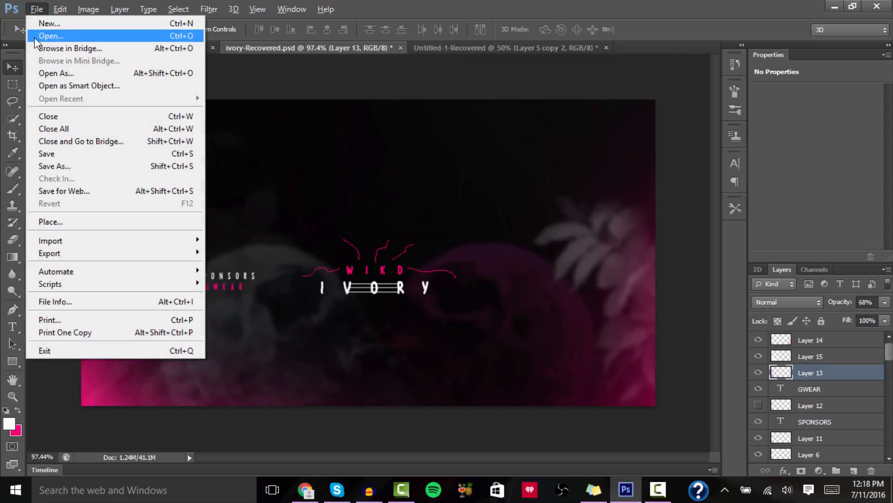
click(61, 35)
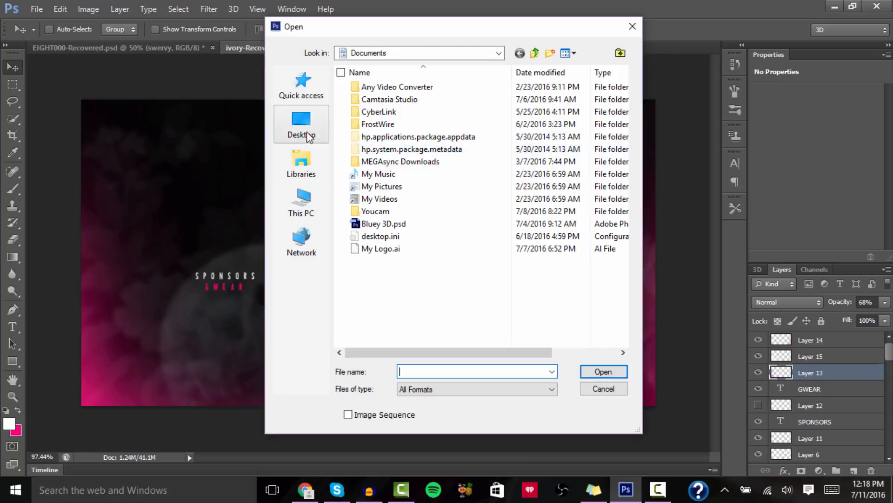
click(307, 136)
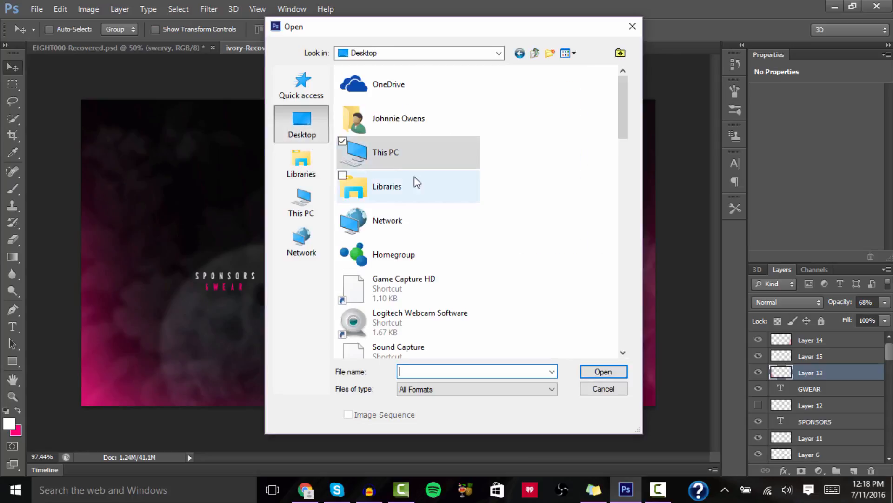
scroll(427, 186, down, 2)
scroll(424, 191, down, 3)
double_click(403, 141)
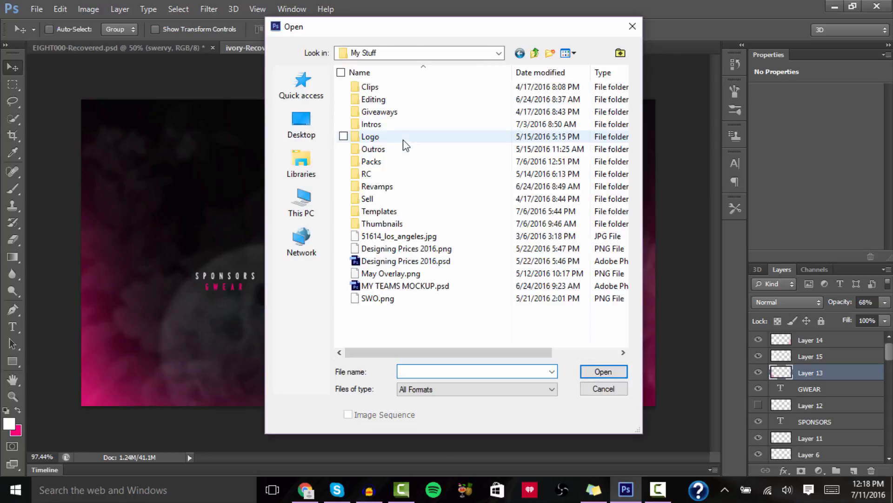
double_click(401, 224)
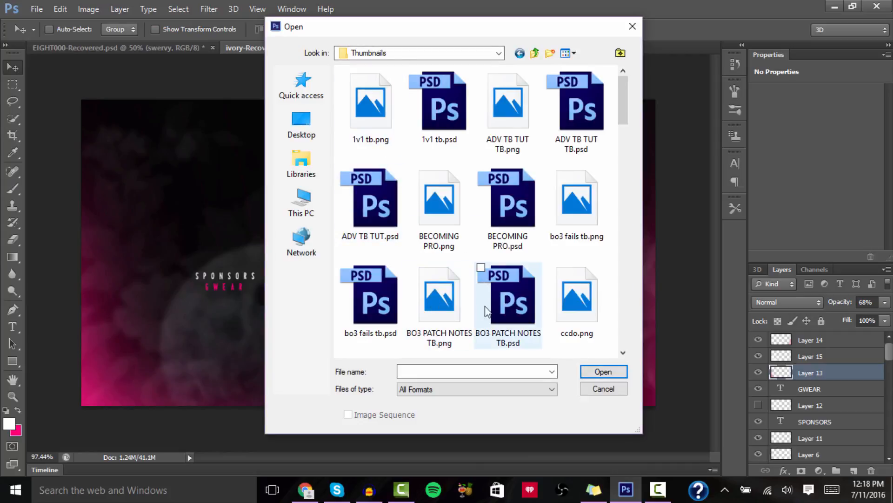
scroll(485, 310, down, 15)
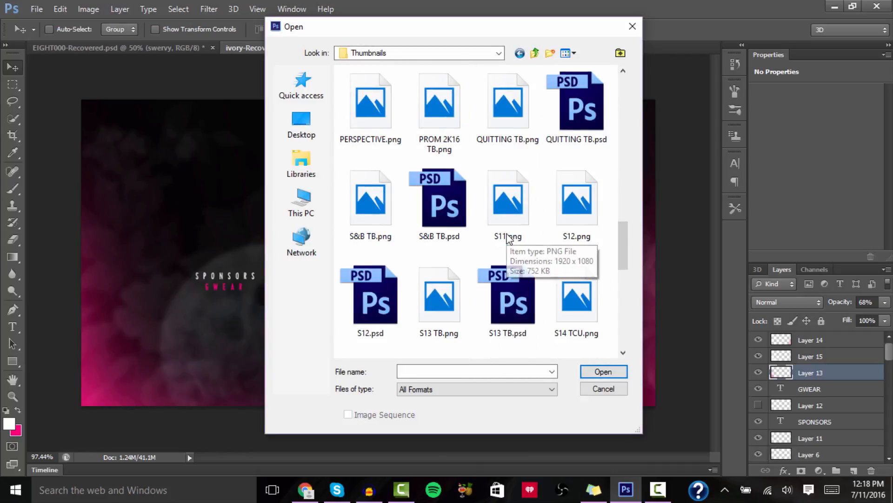
scroll(508, 238, down, 3)
click(509, 299)
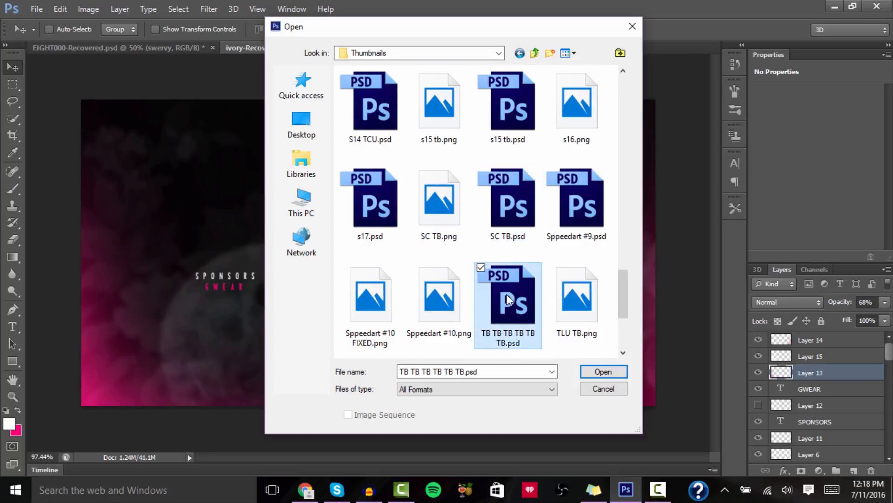
double_click(509, 299)
mouse_move(660, 488)
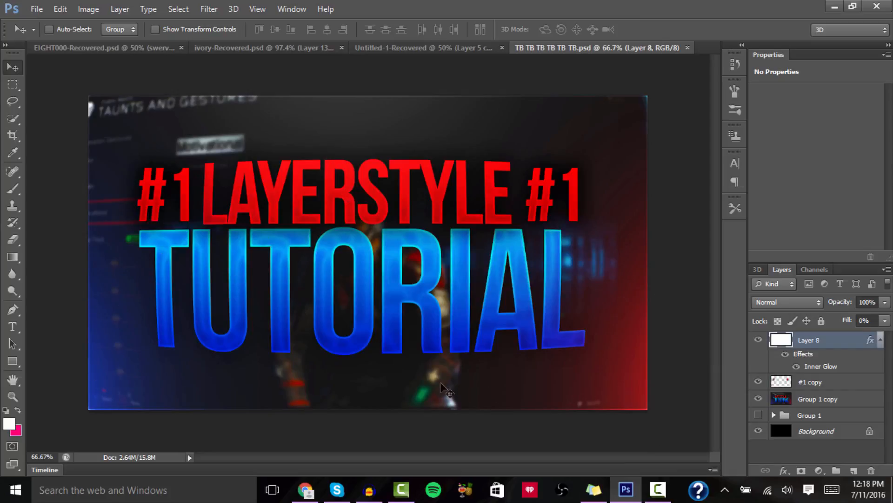
Hide Group 1 copy, #1 copy and Layer 8, then expand Group 1 and make it visible
click(759, 398)
click(758, 382)
click(758, 339)
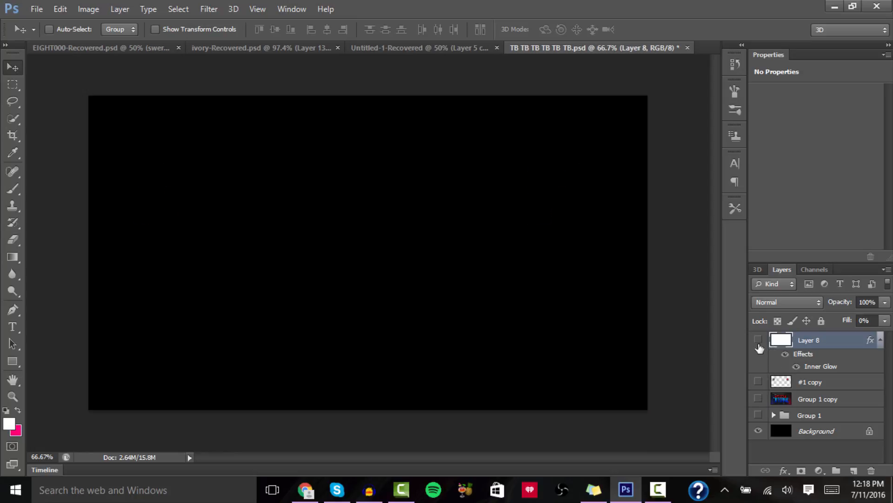
click(773, 415)
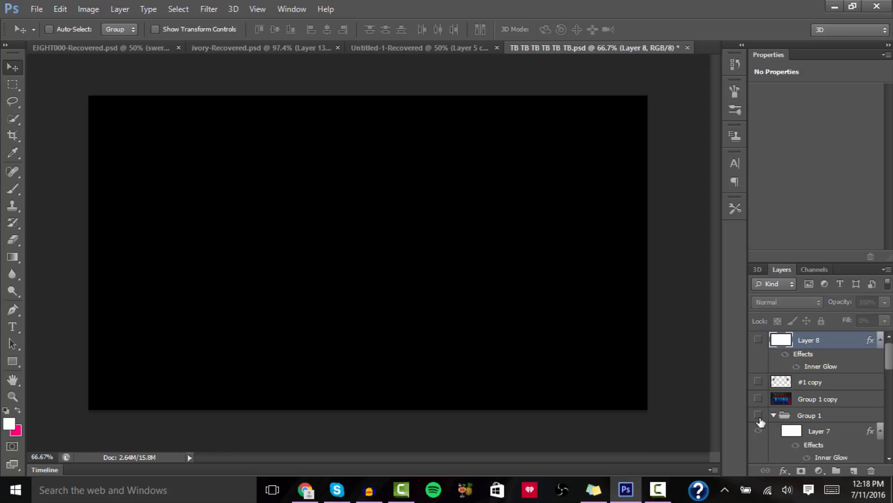
click(759, 415)
Hide Layer 6 in Group 1 to examine the thumbnail's red edge glow without it
scroll(821, 426, down, 2)
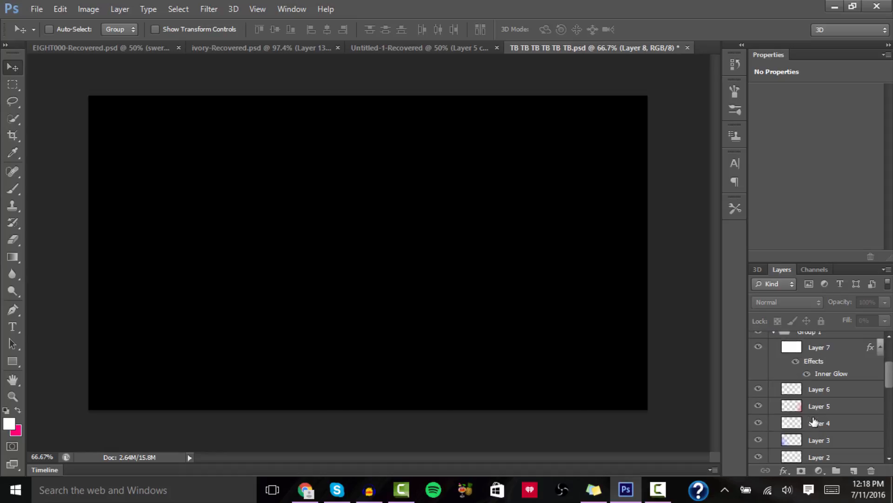
click(759, 405)
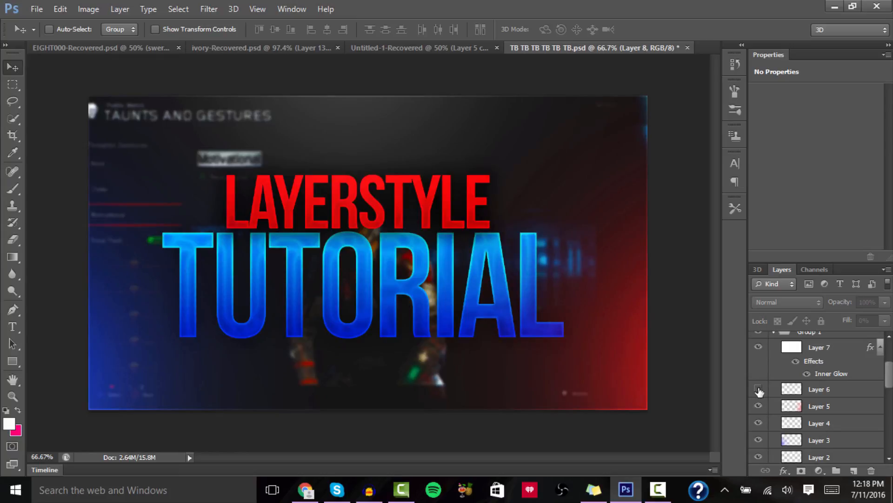
click(759, 389)
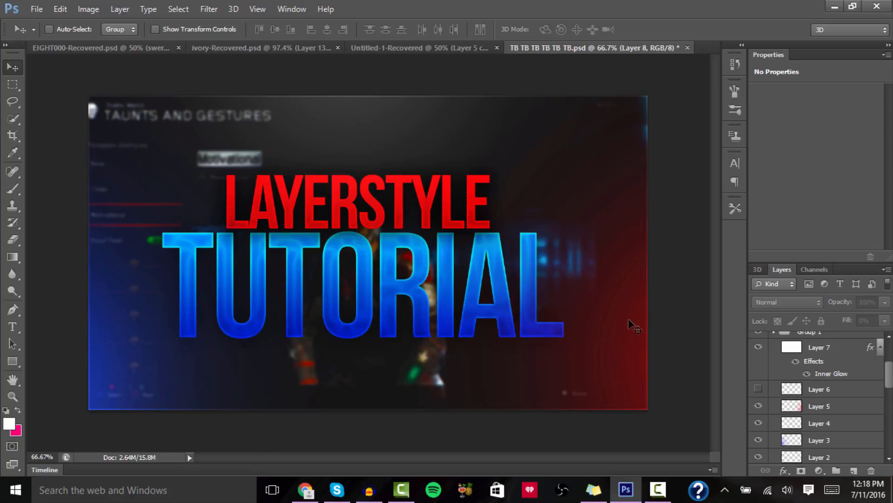
scroll(637, 325, up, 1)
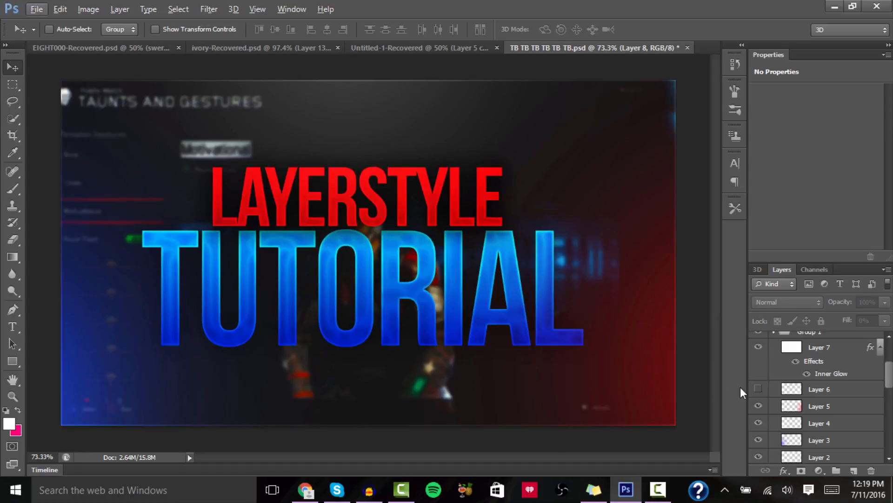
Raise the opacity of Layer 5, the red edge glow, to 100%
click(820, 408)
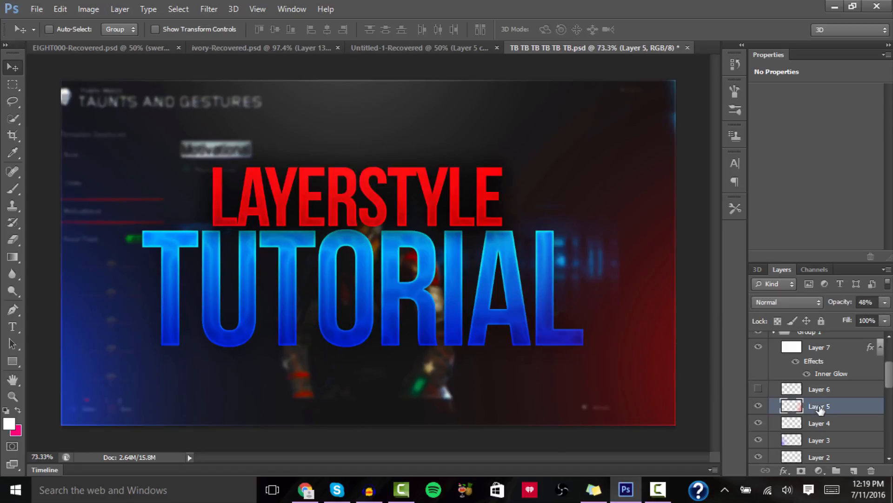
click(885, 302)
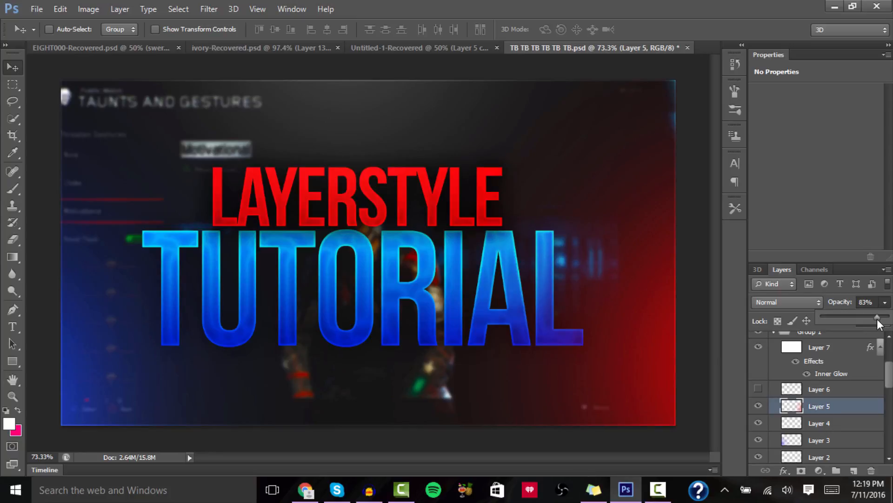
drag(877, 320, 889, 319)
Toggle Layer 6's visibility to compare the full-strength red glow with and without it
click(759, 390)
click(759, 389)
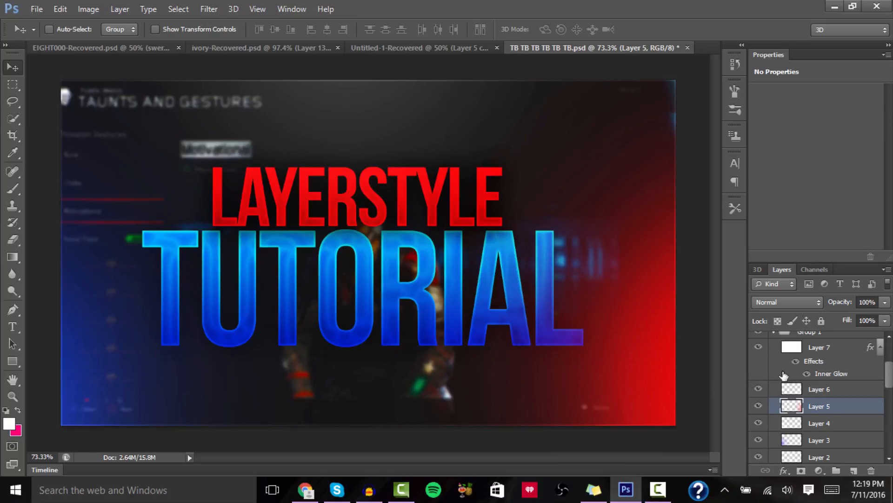
click(759, 390)
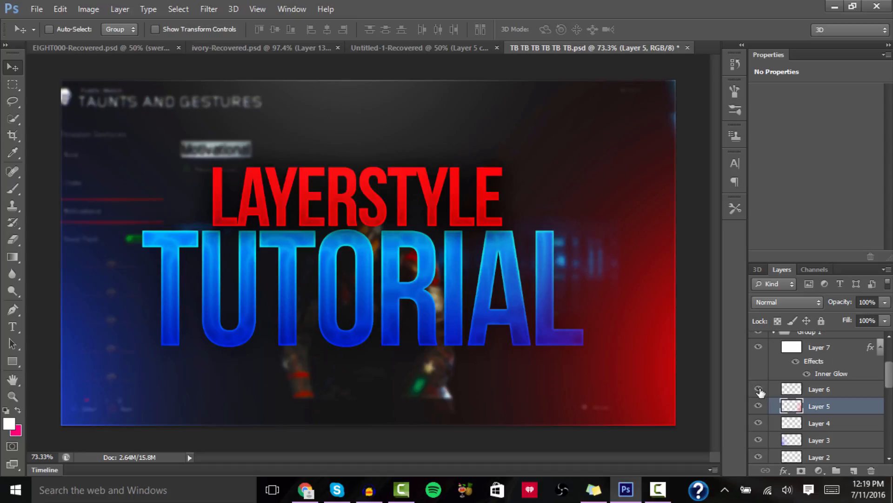
Make Layer 6 visible again over the thumbnail's red edge glow
click(759, 389)
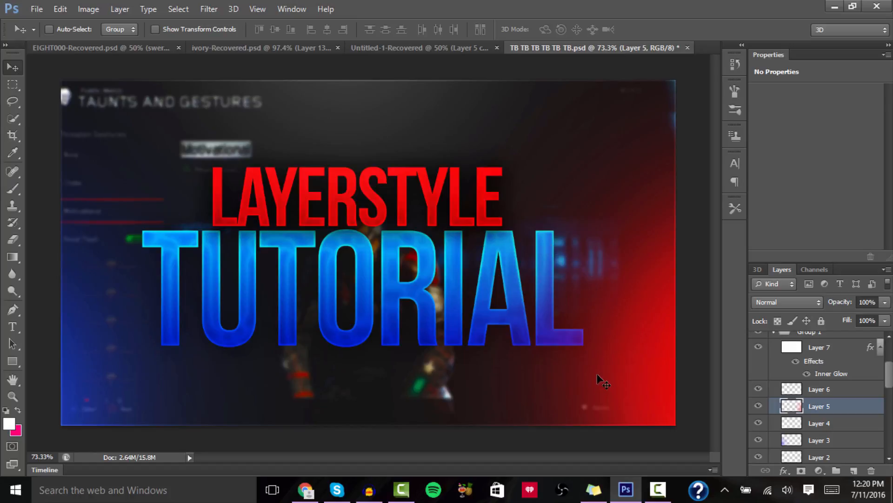
Return to the ivory-Recovered.psd banner, try the Overlay blend mode on Layer 13 and restore it to Normal
click(287, 51)
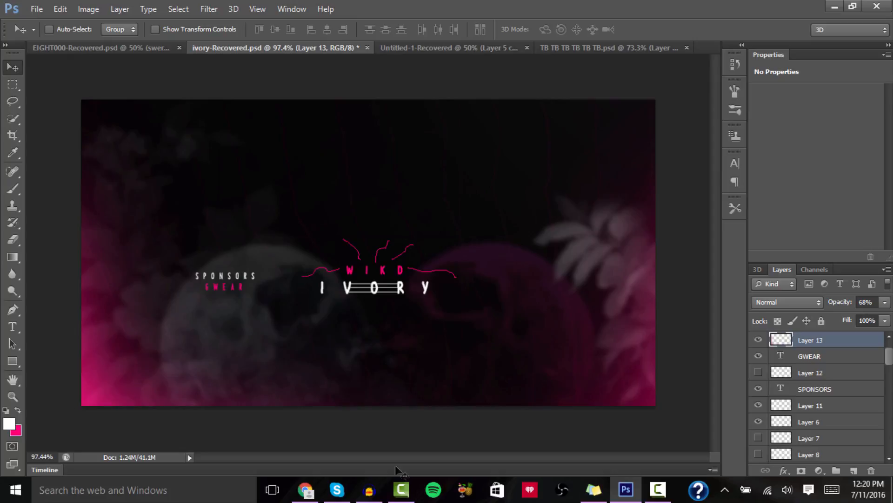
click(778, 303)
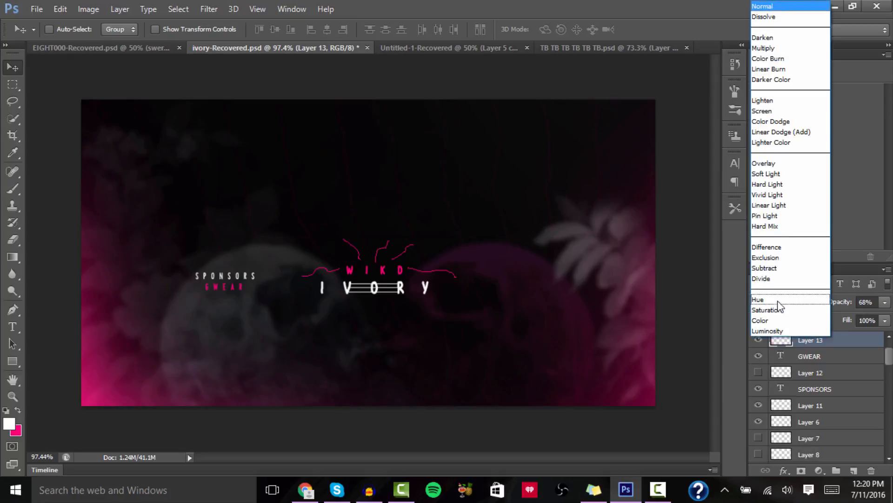
click(788, 164)
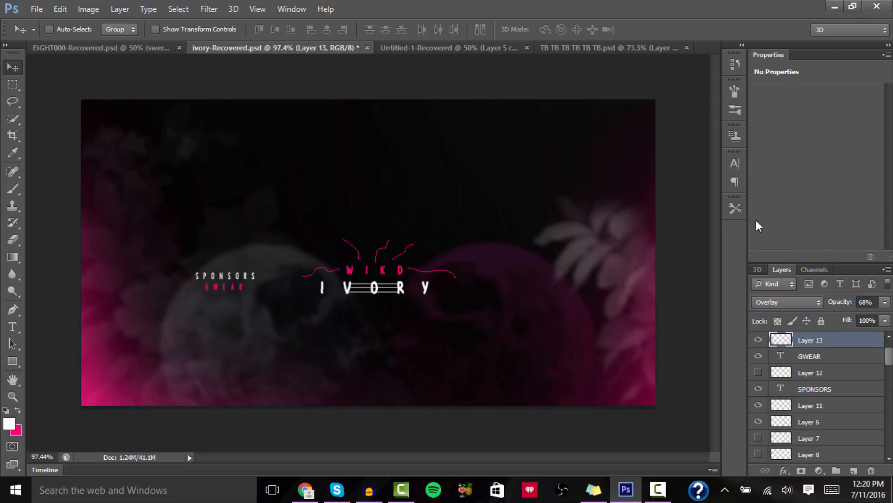
click(777, 305)
click(793, 6)
mouse_move(653, 497)
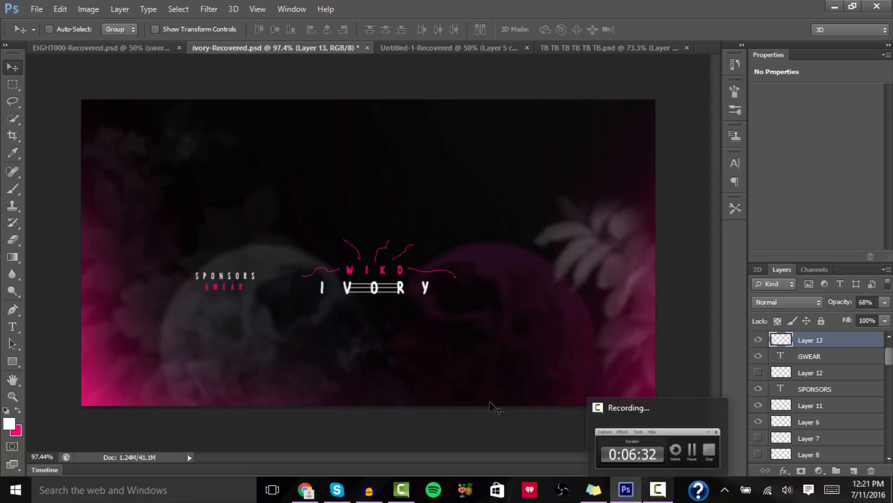
click(654, 486)
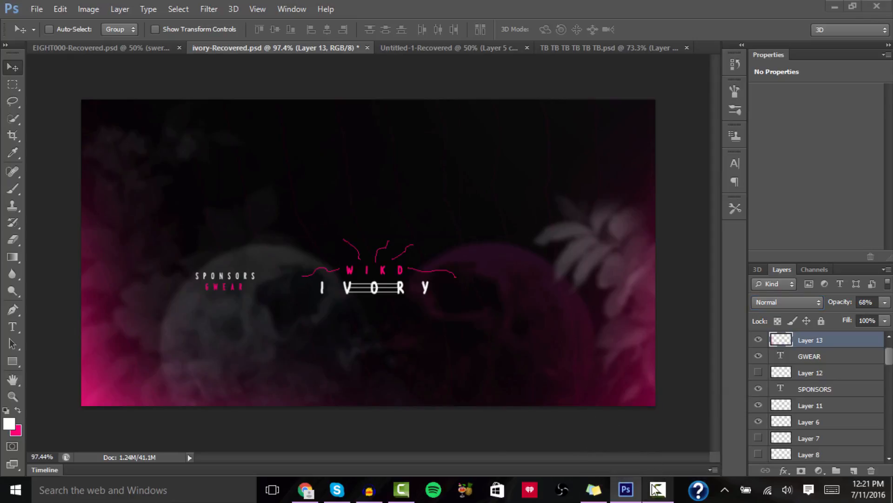